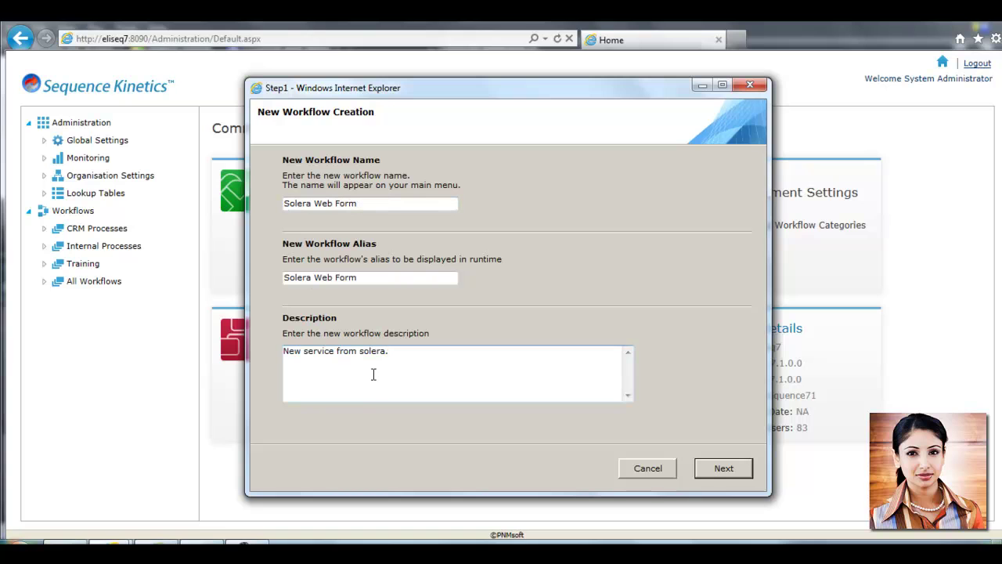
- Submit the new workflow's name, alias and description in the workflow creation wizard
left_click(721, 468)
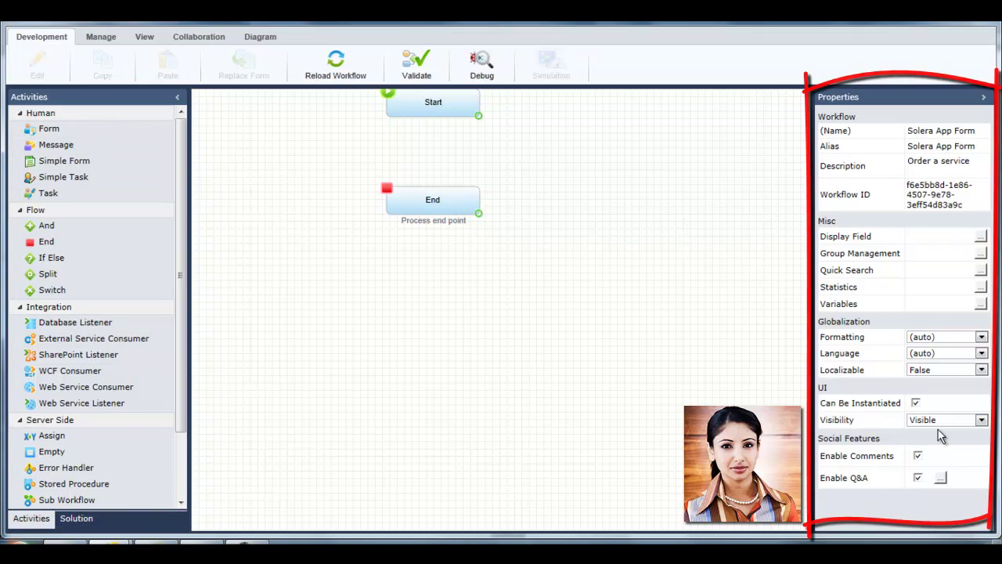
left_click(98, 34)
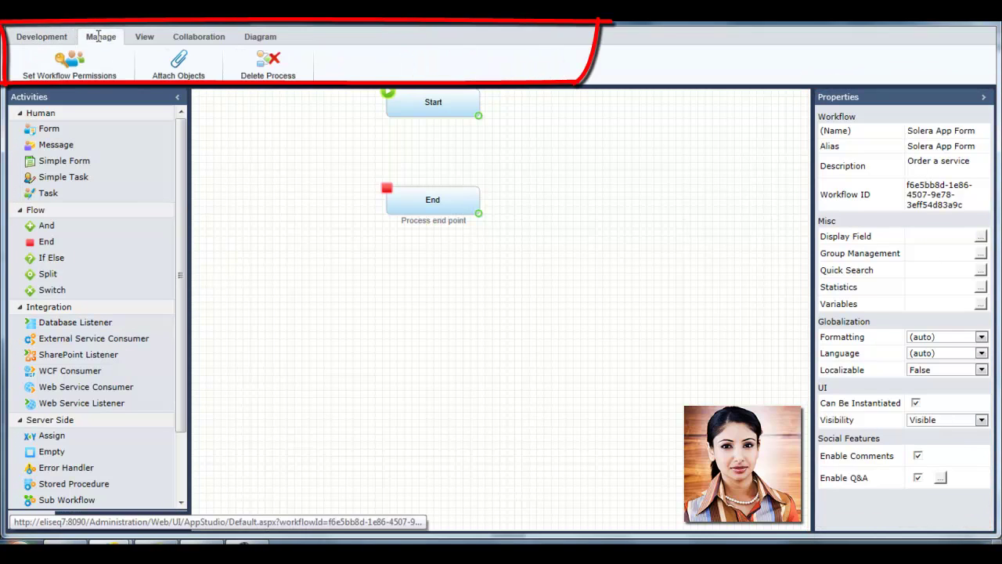
left_click(144, 37)
left_click(197, 38)
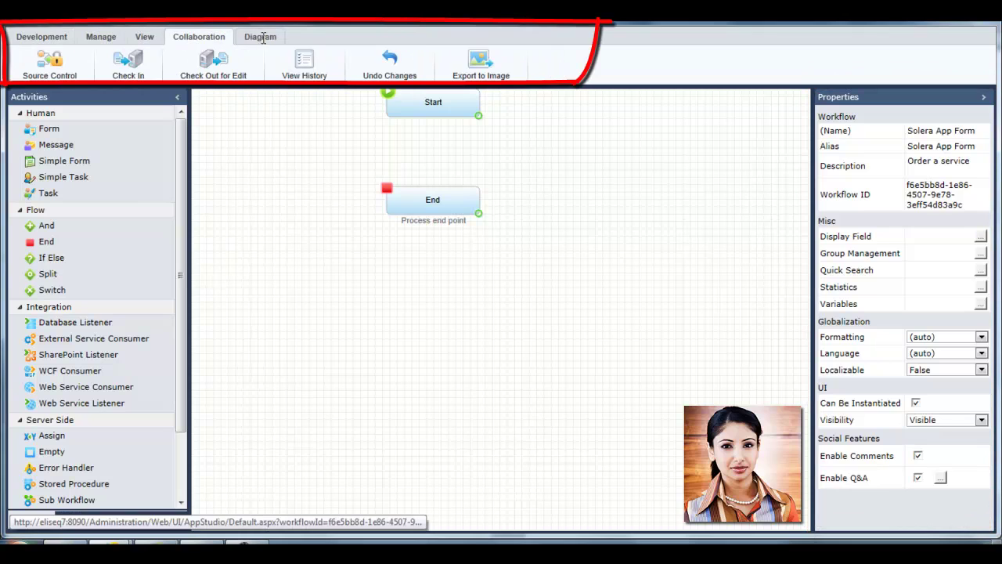
left_click(263, 38)
left_click(40, 38)
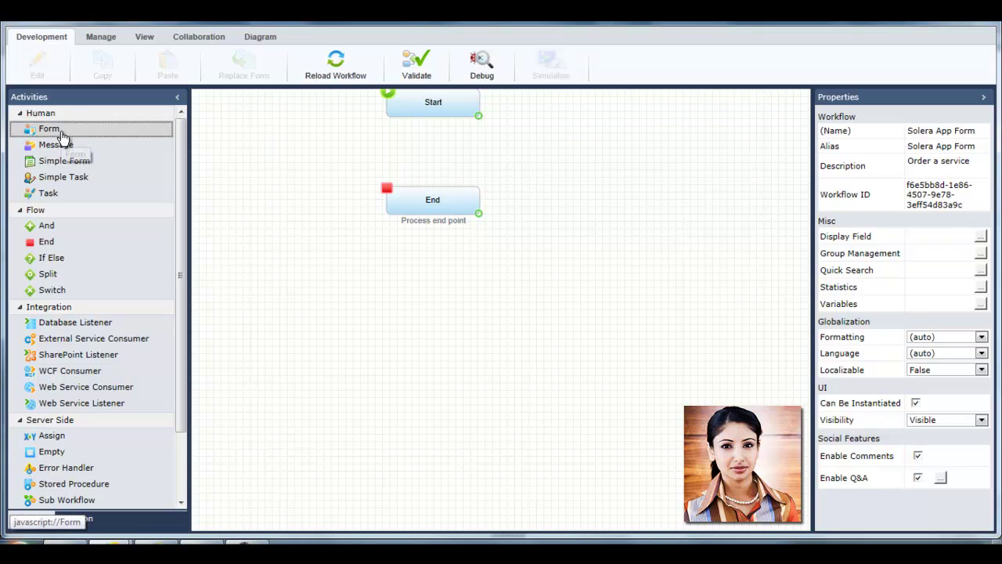
- Add a Form activity to the workflow and place it directly below Start, with End moved farther down
left_click_drag(61, 137, 454, 297)
left_click(559, 332)
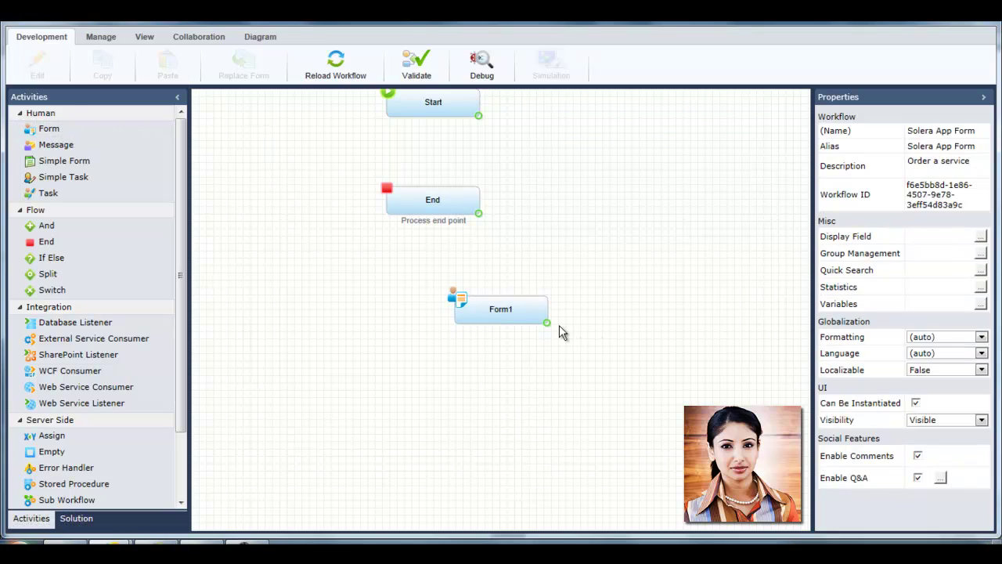
left_click_drag(519, 311, 454, 337)
- Connect Start to Form1 with Quick Bind
left_click(443, 103)
left_click(440, 164, "ctrl")
right_click(448, 165)
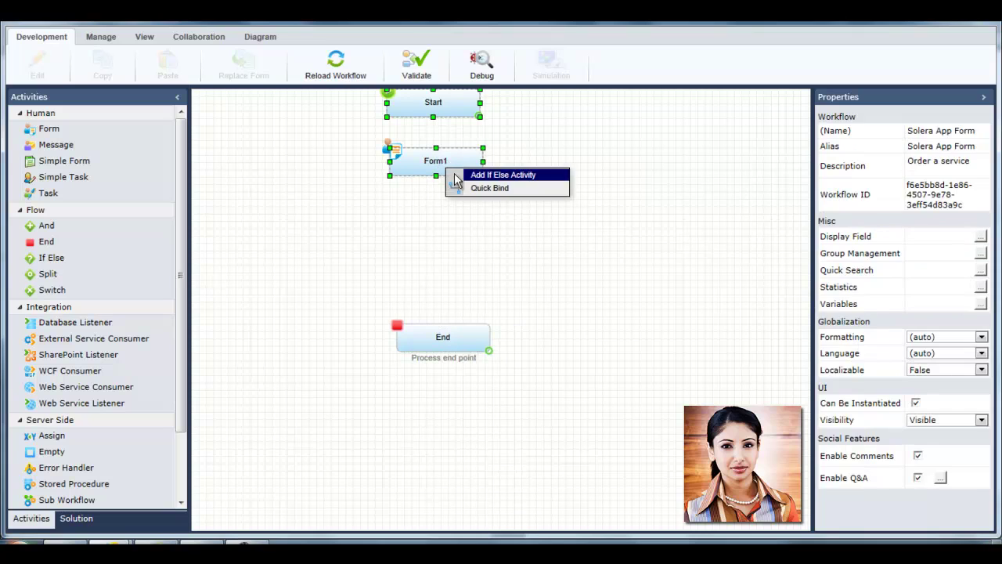
left_click(434, 234)
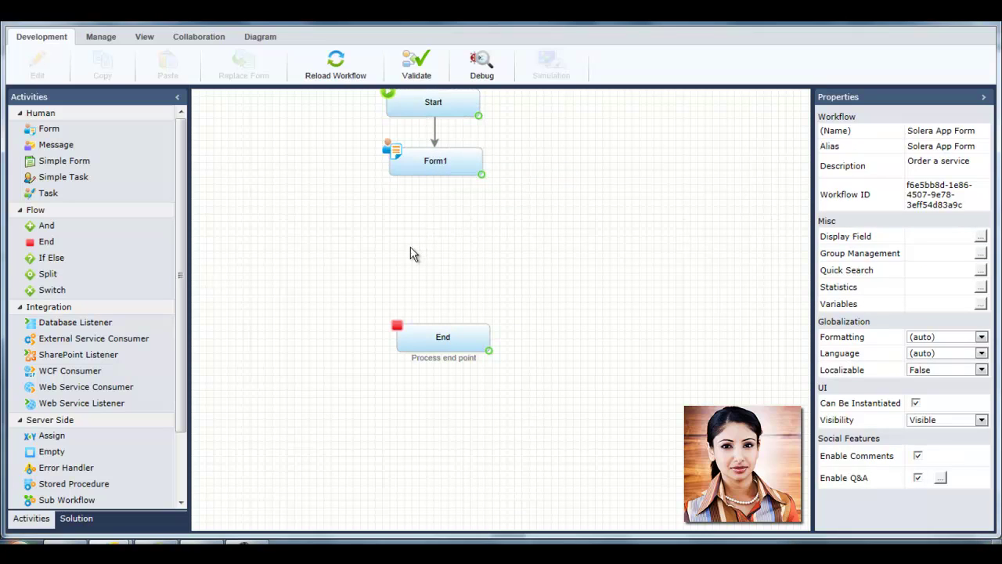
- Add three Task activities and arrange them in a horizontal row between Form1 and End
left_click(83, 194)
left_click(82, 194)
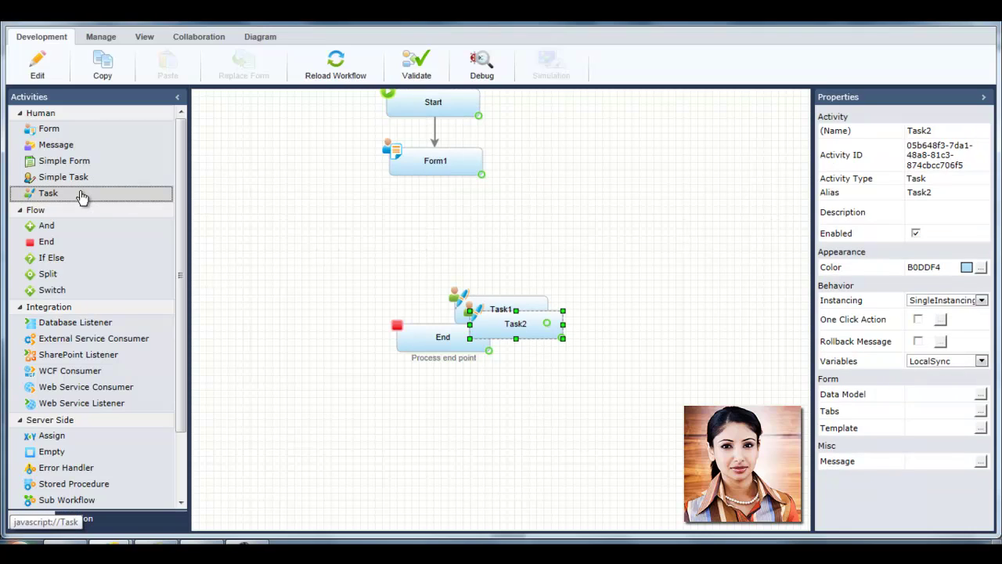
left_click(82, 194)
left_click_drag(555, 339, 451, 246)
left_click_drag(499, 307, 302, 239)
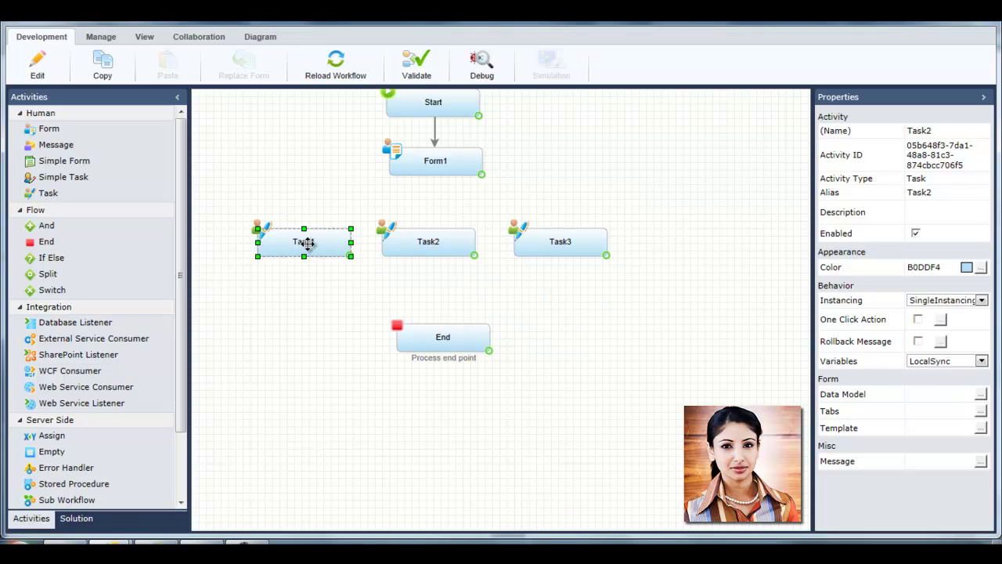
- Add a Message activity and place it below Task2, directly above End
left_click(235, 196)
left_click(57, 147)
left_click_drag(486, 315, 412, 307)
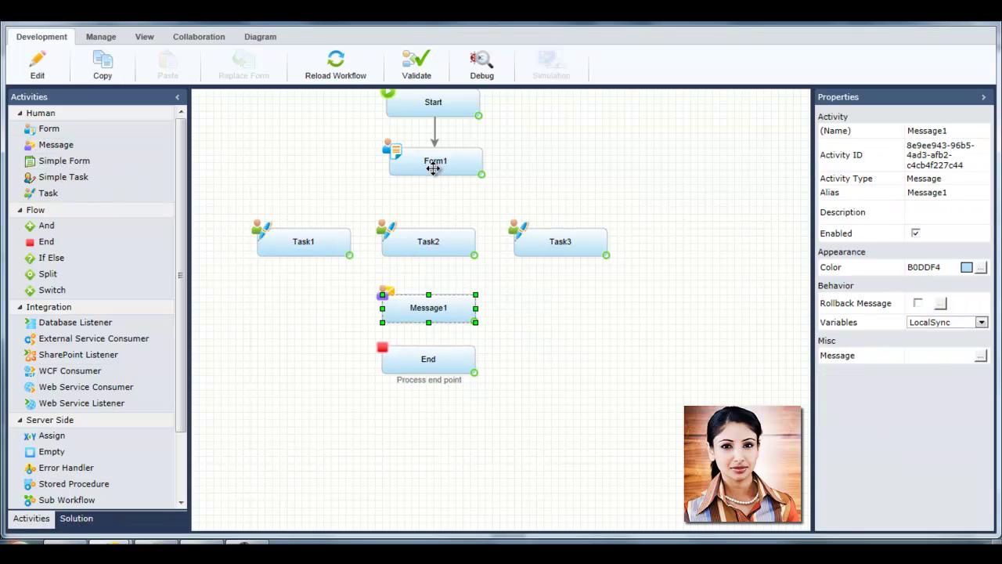
- Connect Form1, Task2, Message1 and End in sequence with Quick Bind
left_click(433, 168)
left_click(429, 230, "ctrl")
left_click(428, 308, "ctrl")
left_click(430, 359, "ctrl")
right_click(429, 360)
left_click(469, 369)
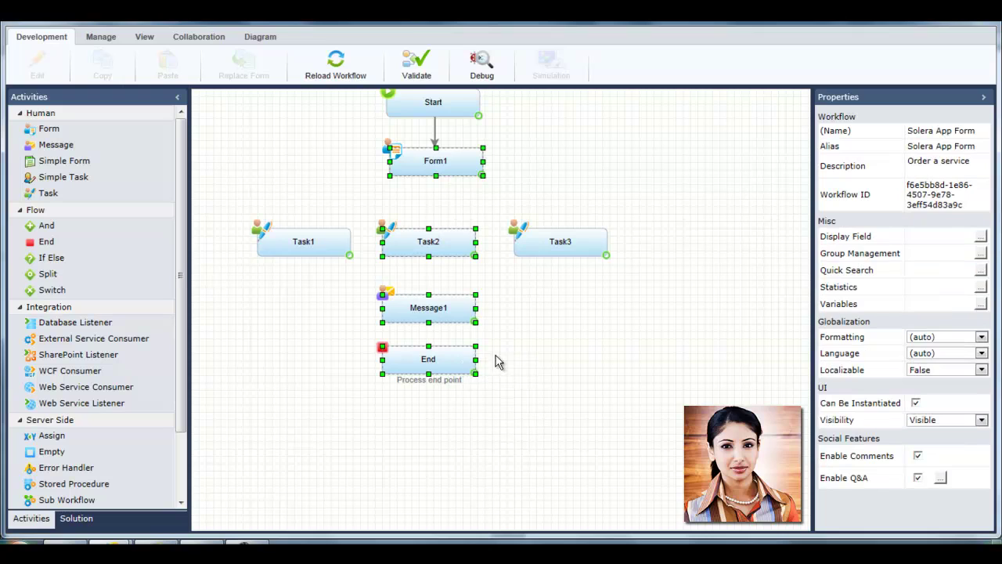
- Connect Form1 through Task3 to Message1 with Quick Bind
left_click(575, 338)
left_click(462, 172)
left_click(527, 240, "ctrl")
left_click(446, 305, "ctrl")
right_click(446, 306)
left_click(487, 315)
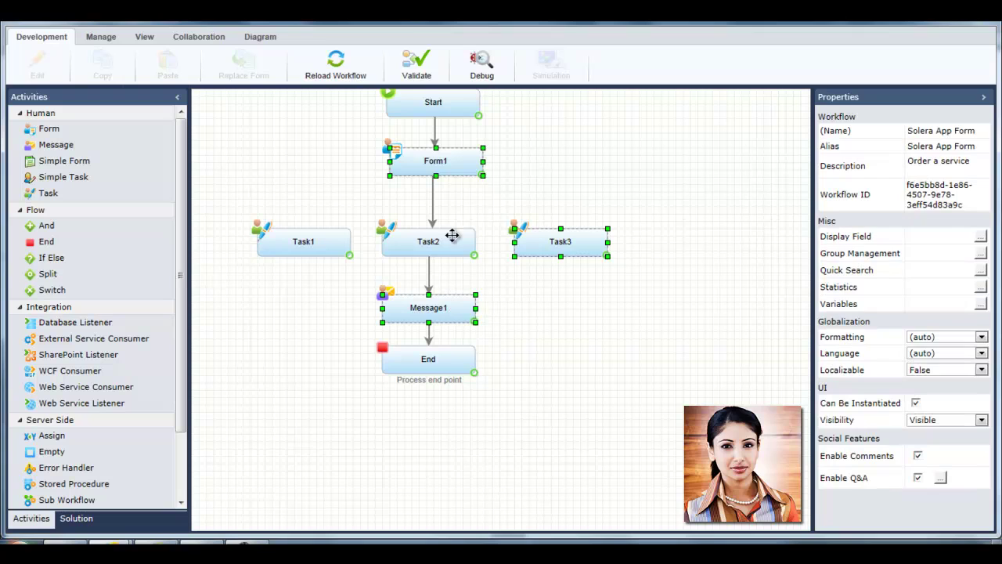
- Connect Form1 through Task1 to Message1 with Quick Bind
left_click(434, 161)
left_click(329, 235, "ctrl")
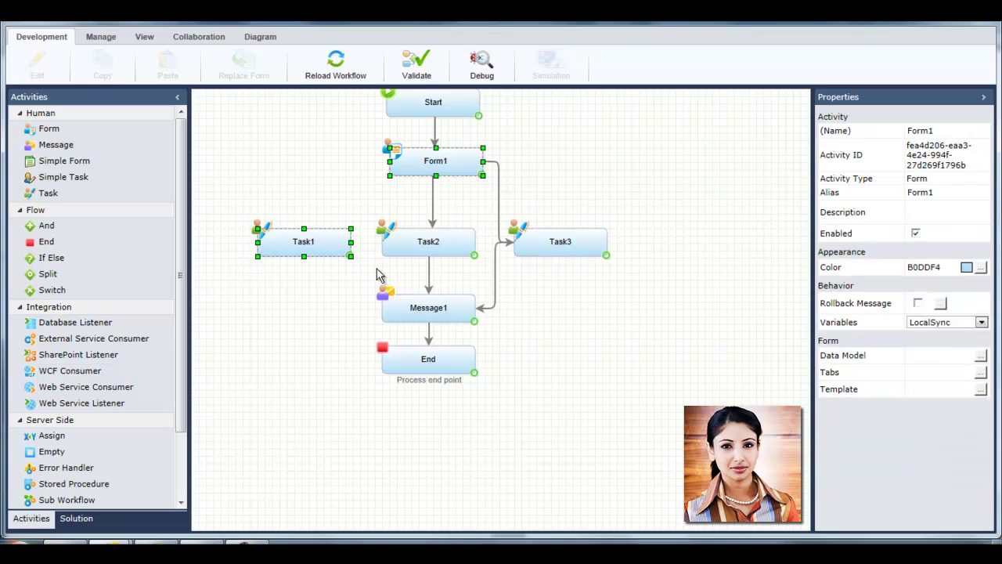
left_click(441, 313, "ctrl")
right_click(442, 313)
left_click(487, 325)
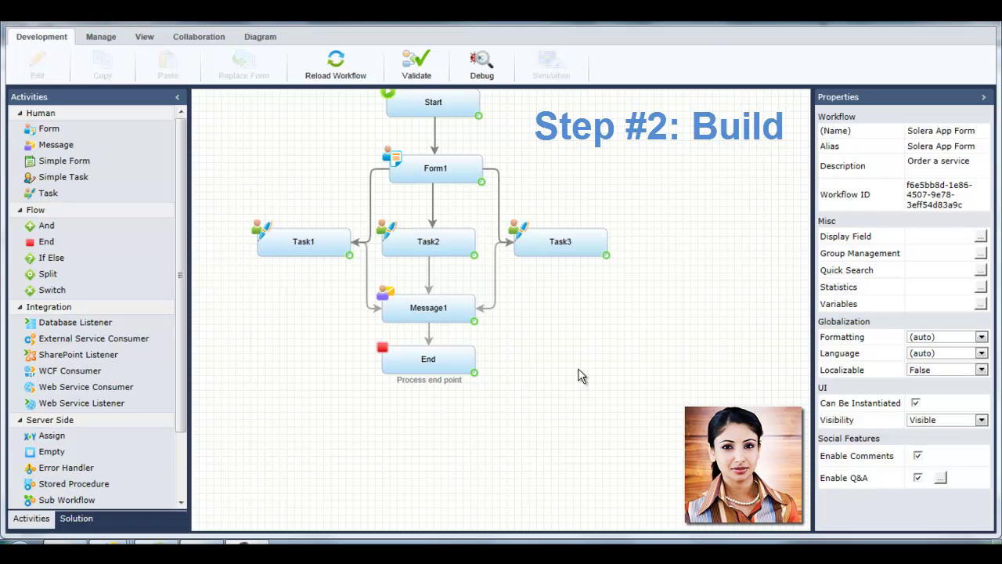
- Open the form activity's wizard and enter "Web Order Form" as its name, alias and description
left_click(461, 168)
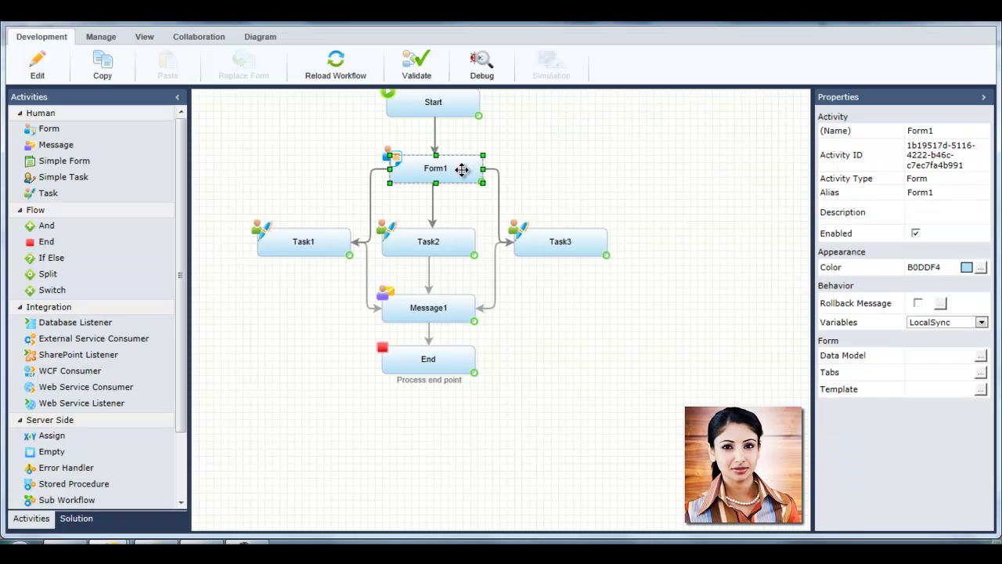
double_click(458, 173)
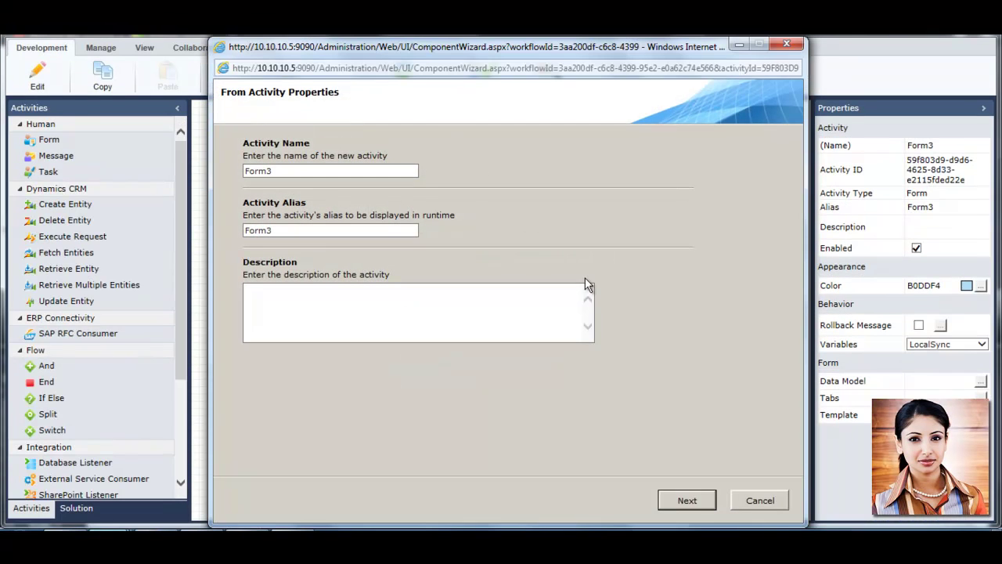
double_click(266, 172)
type("Web Order Form")
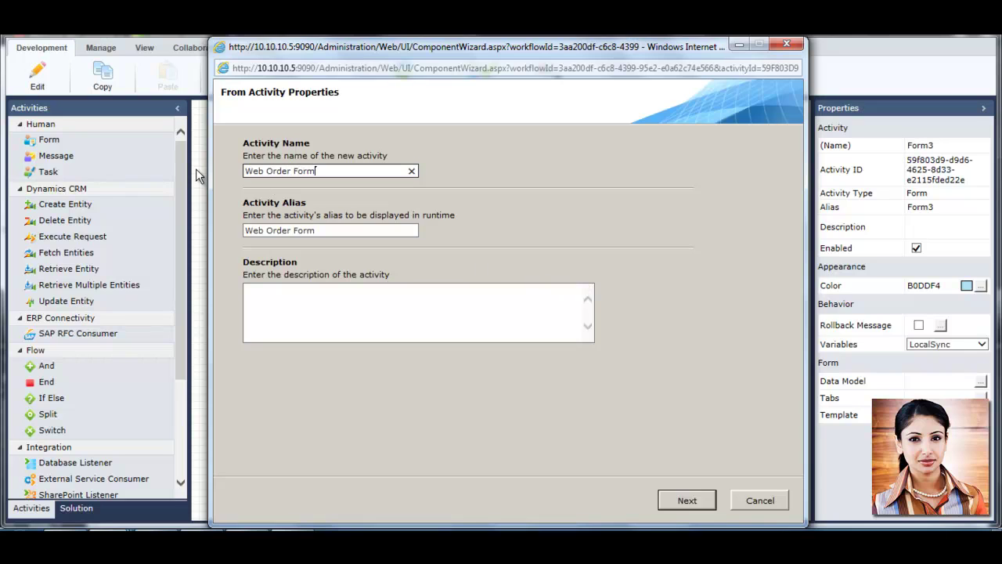
left_click_drag(313, 229, 157, 221)
key("ctrl+c")
left_click(271, 303)
key("ctrl+v")
left_click(686, 501)
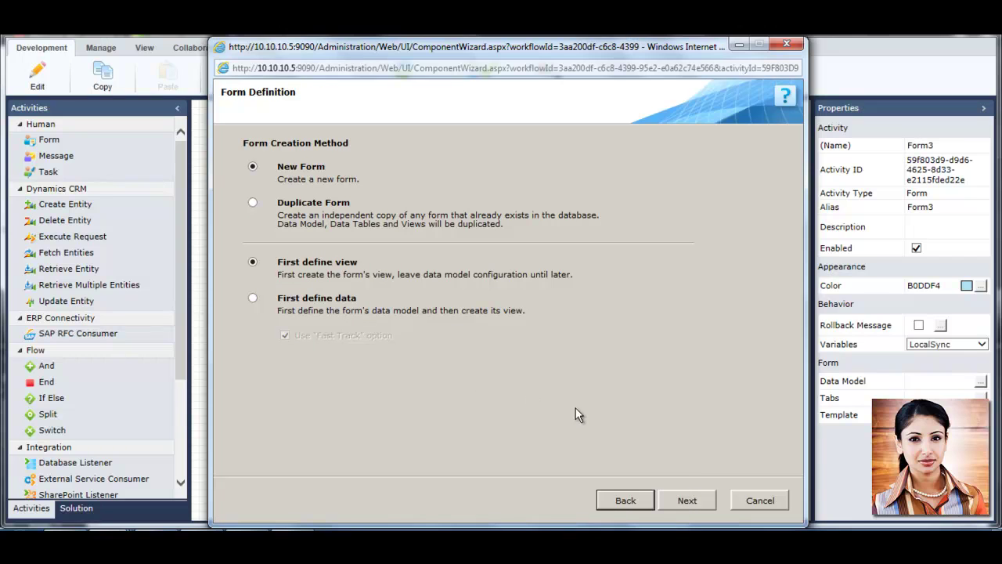
- Create it as a new form with the view defined first, using the 1 Column (d) template
left_click(699, 502)
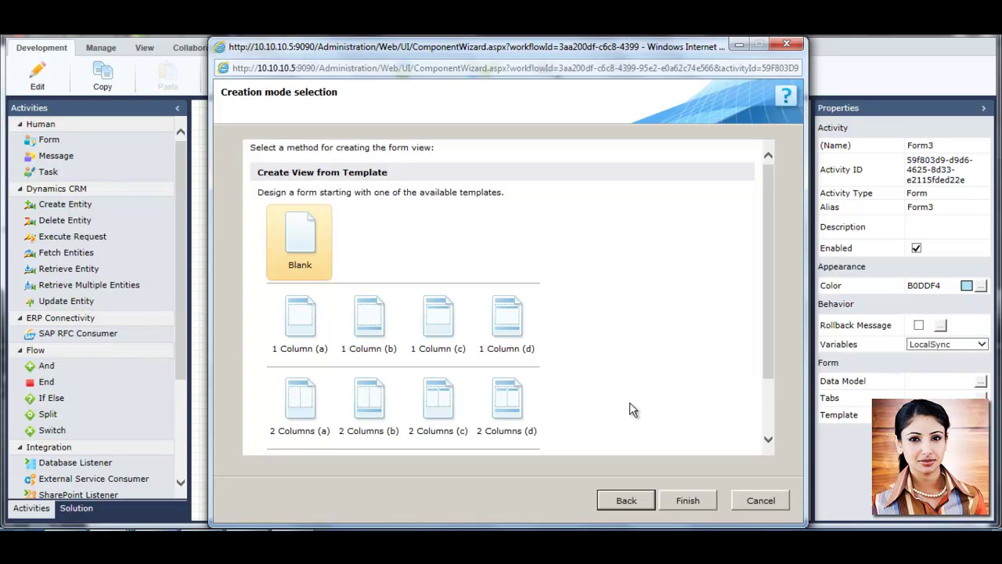
left_click(512, 325)
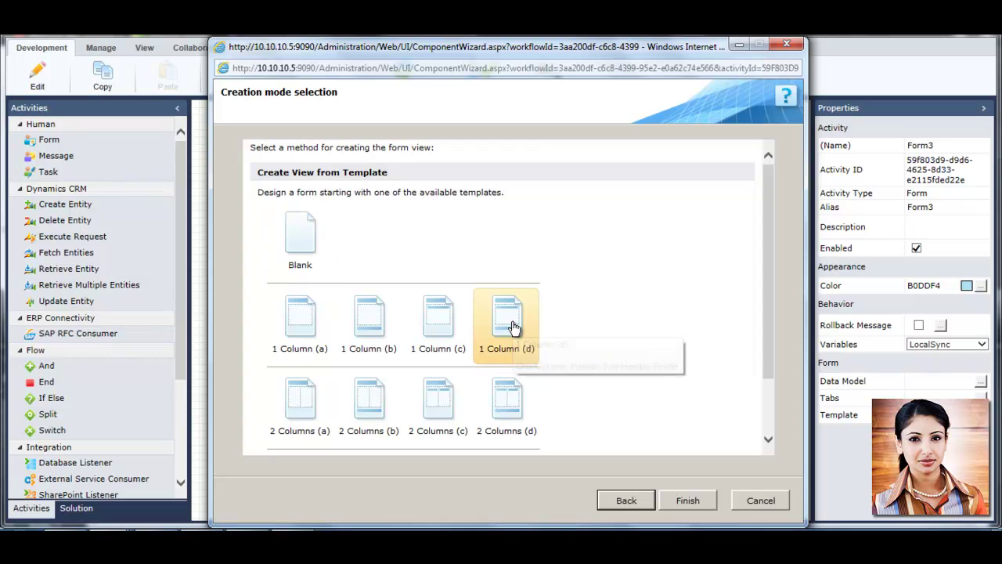
left_click(687, 500)
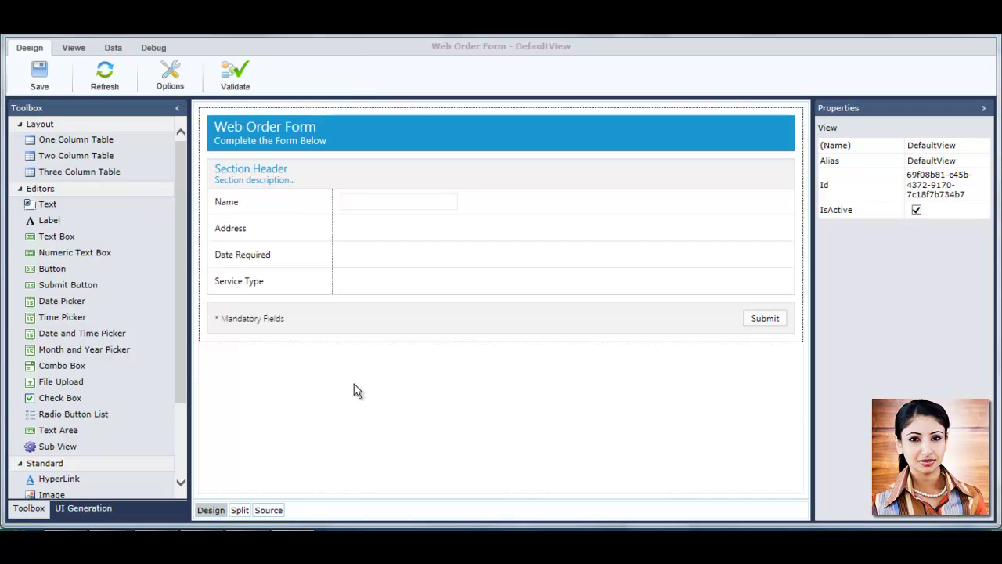
- Insert a Text Box in the form's Address row
left_click(359, 227)
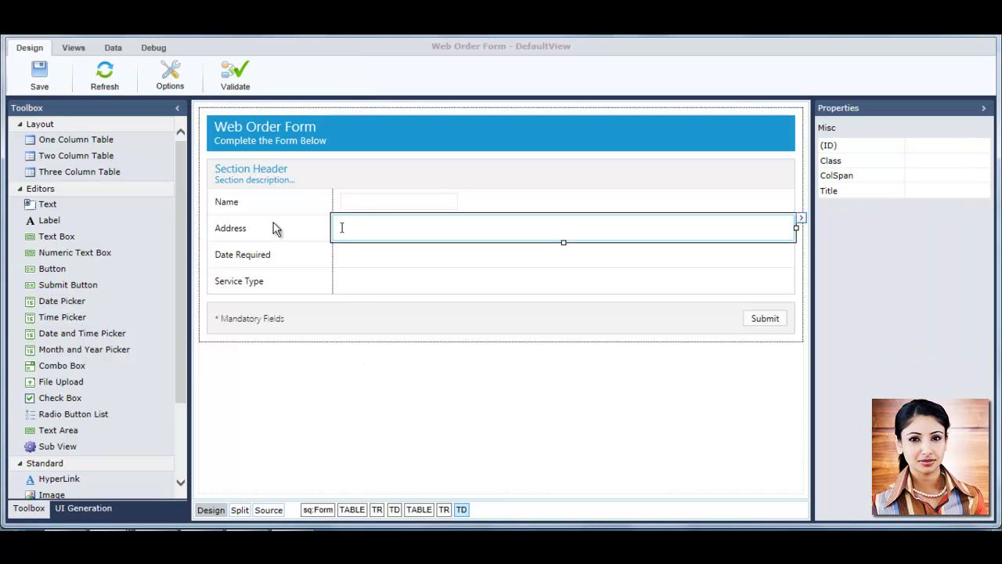
double_click(53, 236)
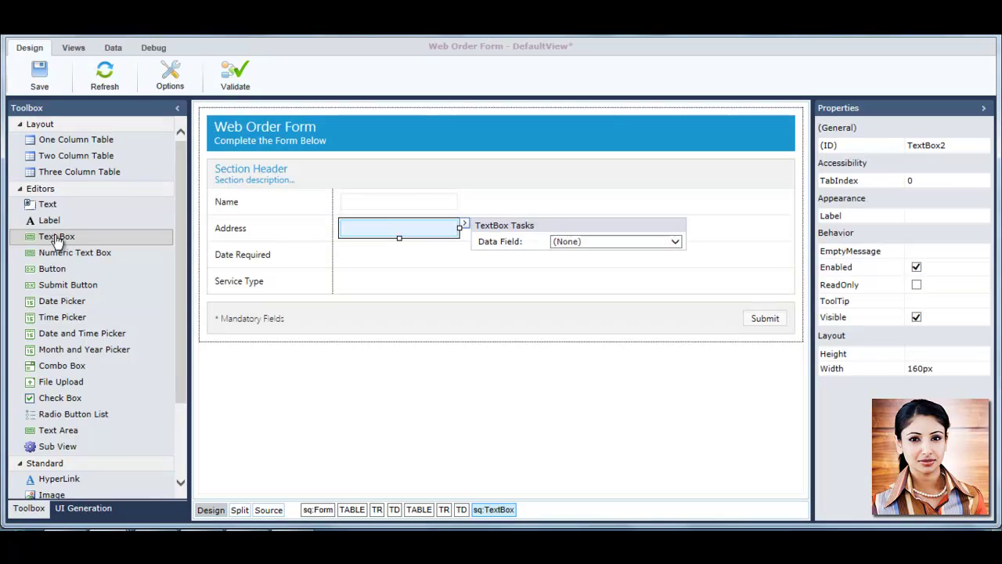
left_click(389, 382)
- Insert a Date Picker in the Date Required row and a Combo Box in the Service Type row
left_click(381, 261)
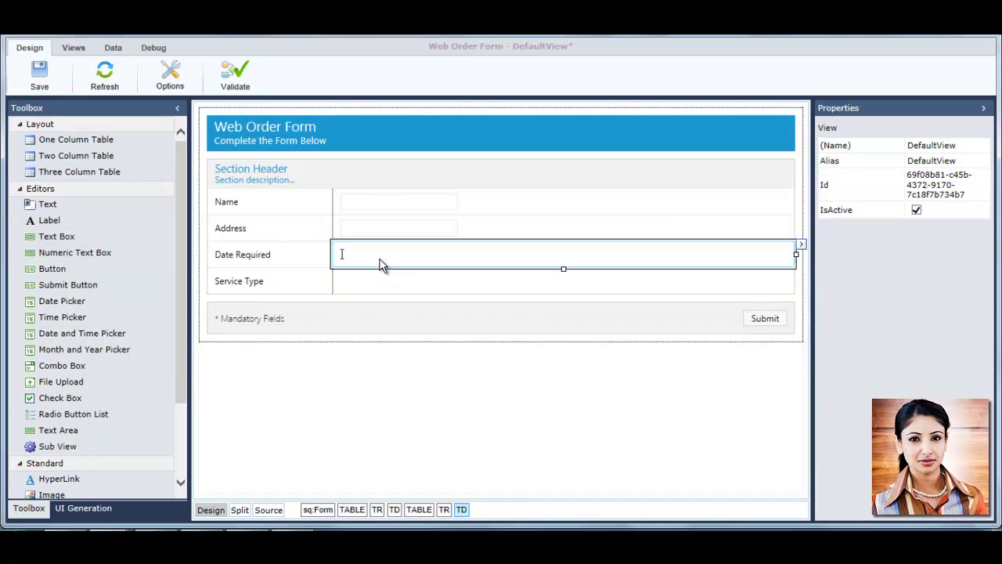
double_click(82, 304)
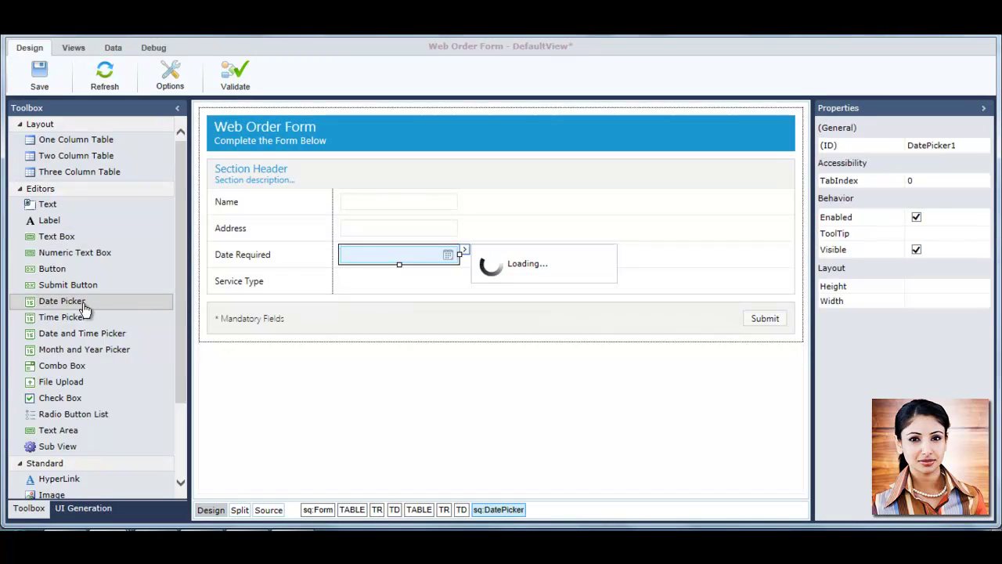
left_click(419, 380)
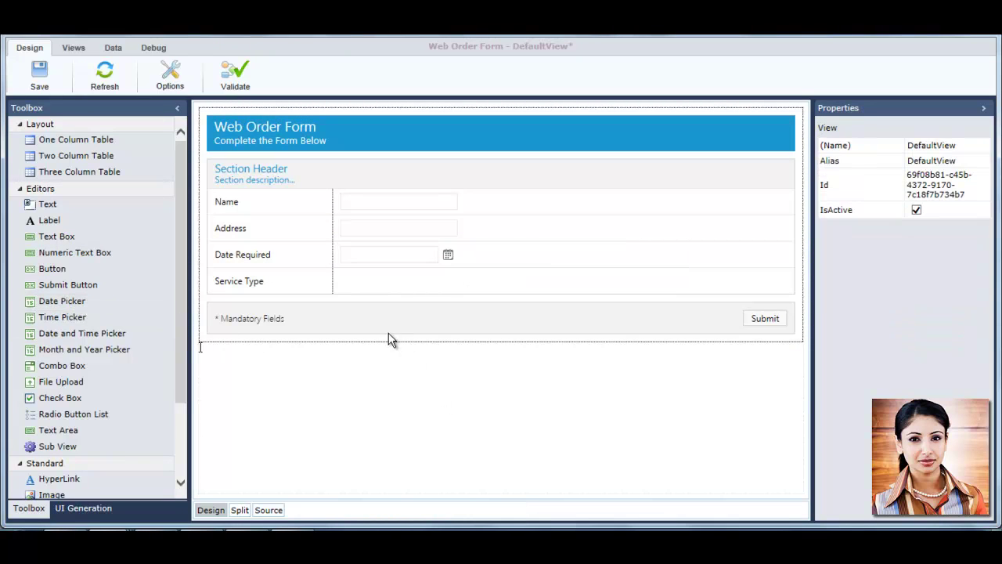
left_click(378, 284)
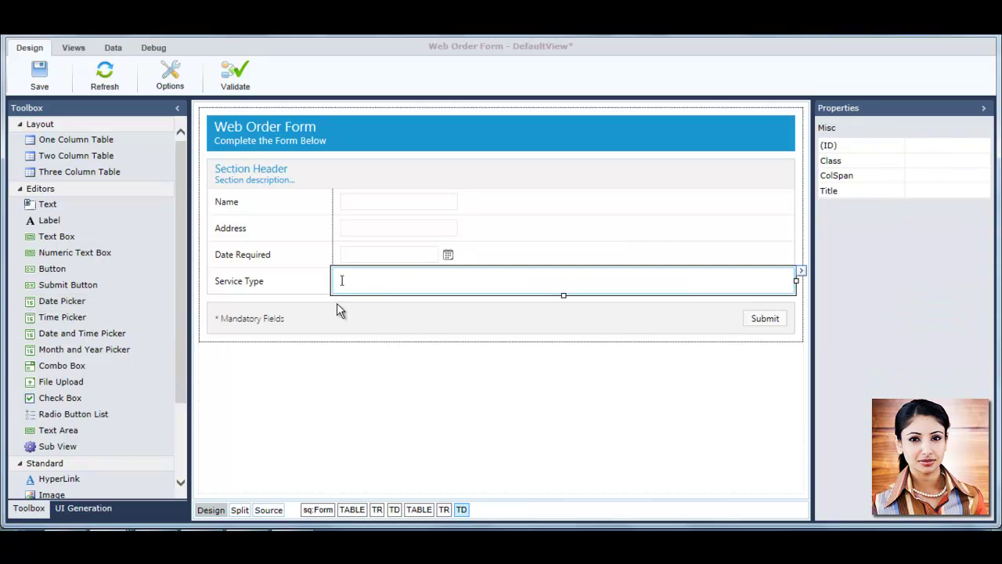
double_click(90, 369)
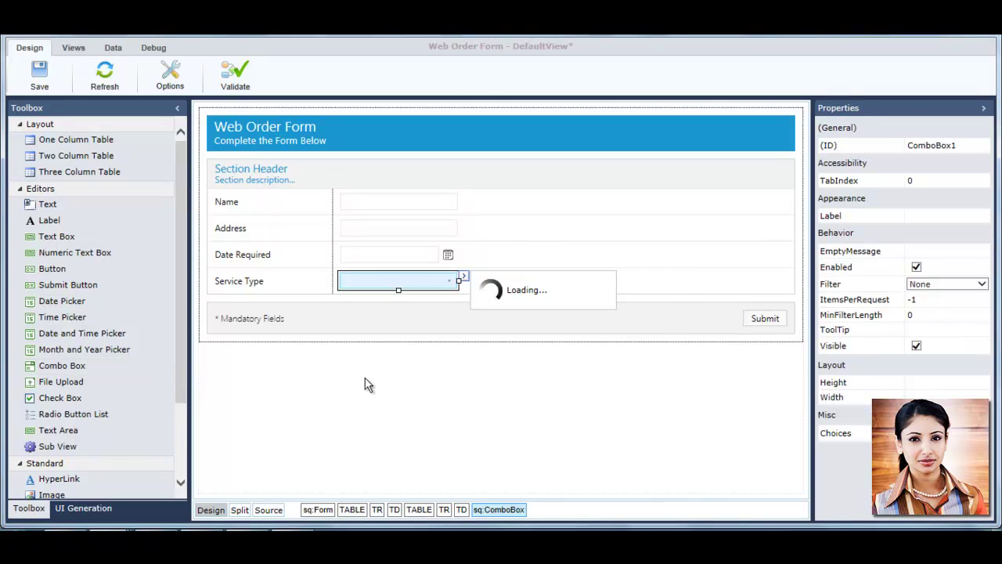
- Define the Service Type combo box choices as Solar Panel, Piping and Electric Grid, and save the form
left_click(500, 329)
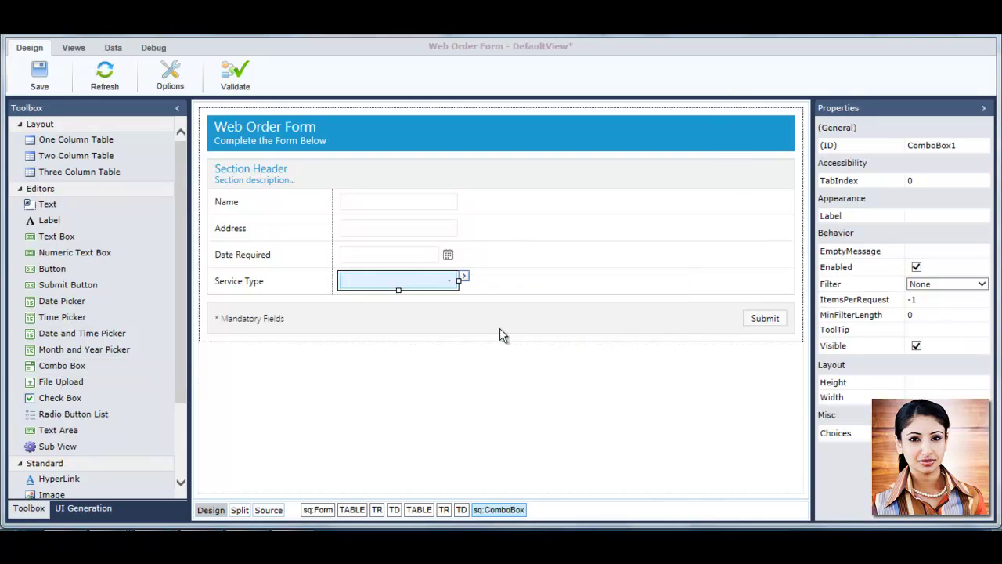
left_click(345, 412)
type("Solar Panel")
left_click(360, 412)
left_click_drag(360, 224, 286, 221)
type("Piping")
left_click(348, 412)
left_click_drag(367, 238, 237, 238)
type("Electric Grid")
left_click(612, 461)
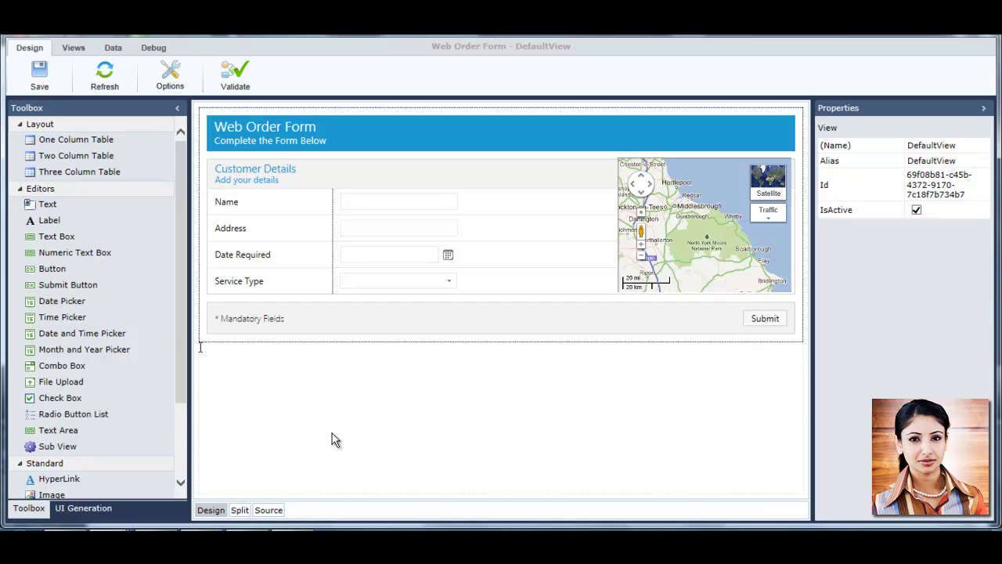
left_click(40, 79)
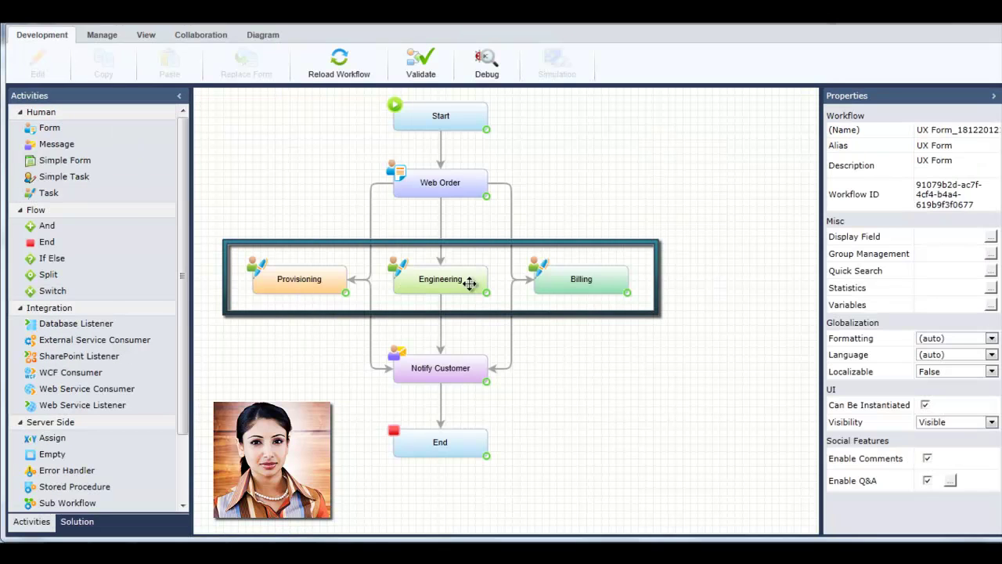
- Open the Provisioning task's message and add a sentence beginning "This is appropriate for" after the request to provide the service
left_click(333, 280)
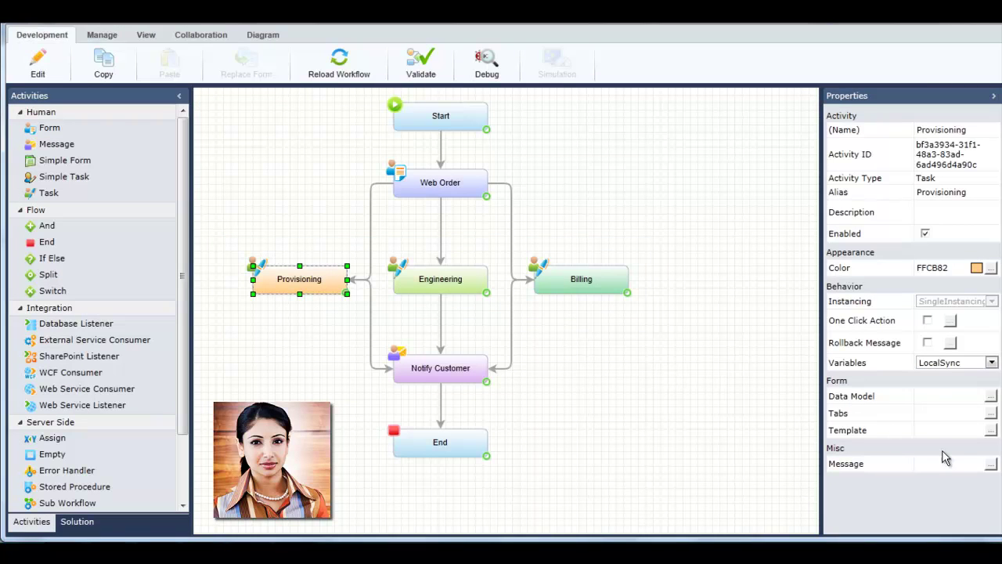
left_click(990, 464)
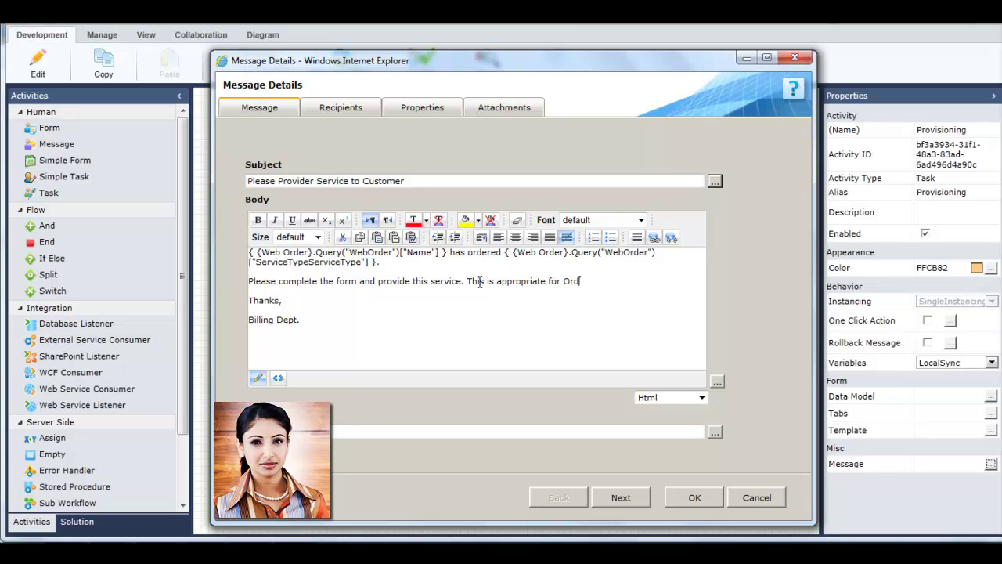
- Add another user to the second recipients list of the Provisioning message, save it, and enable One Click Action for the task
left_click(342, 110)
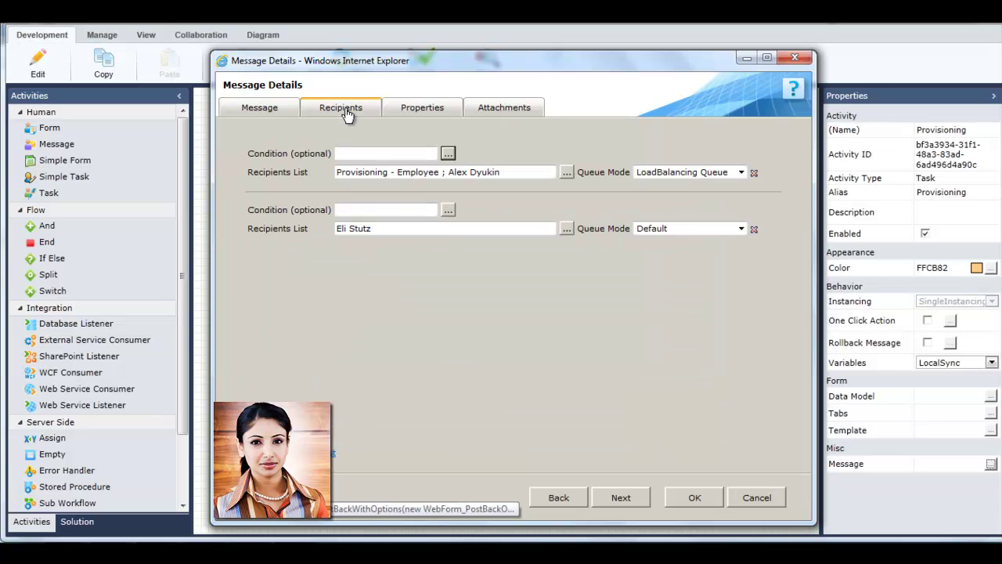
left_click(566, 228)
double_click(244, 245)
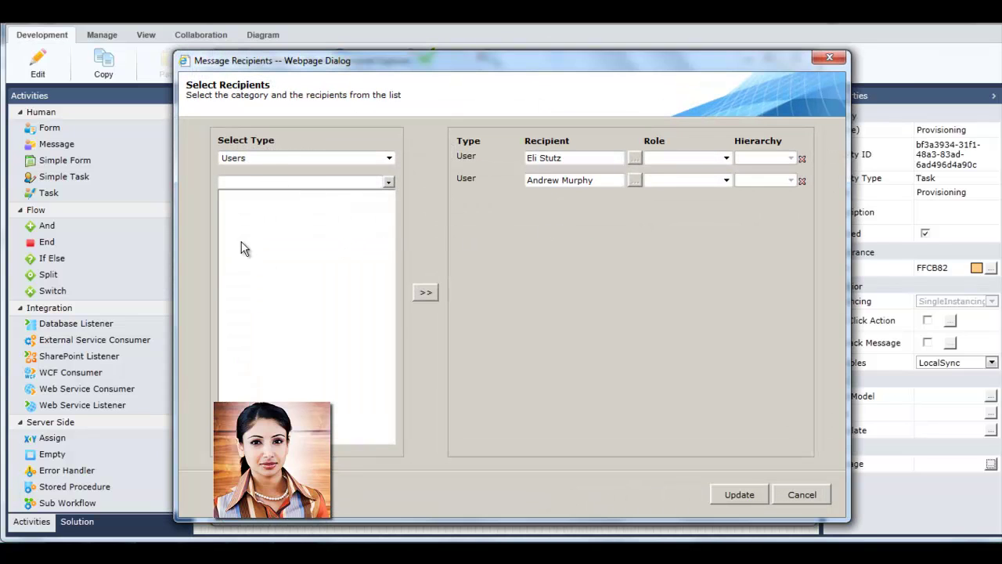
left_click(707, 179)
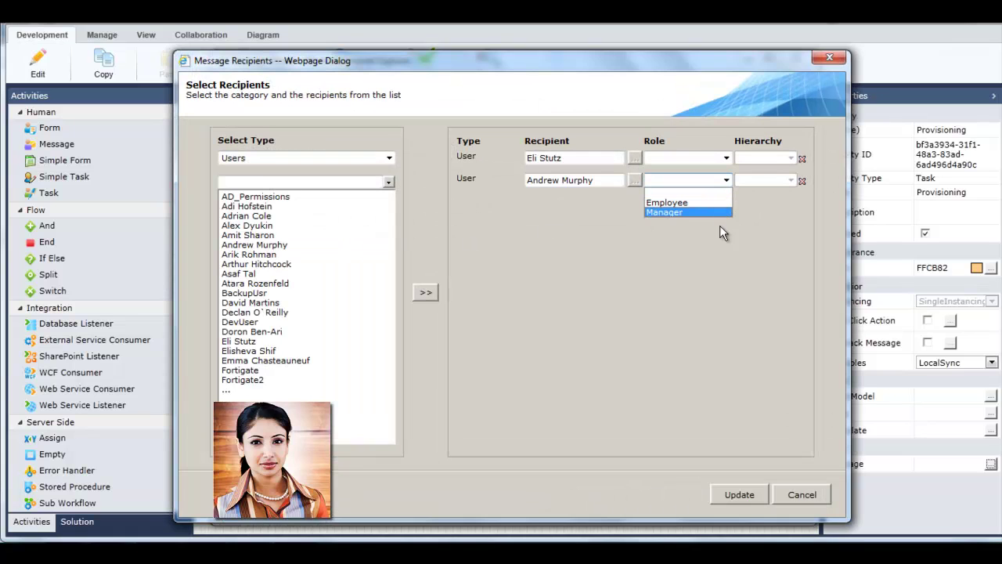
left_click(755, 493)
left_click(743, 228)
left_click(726, 373)
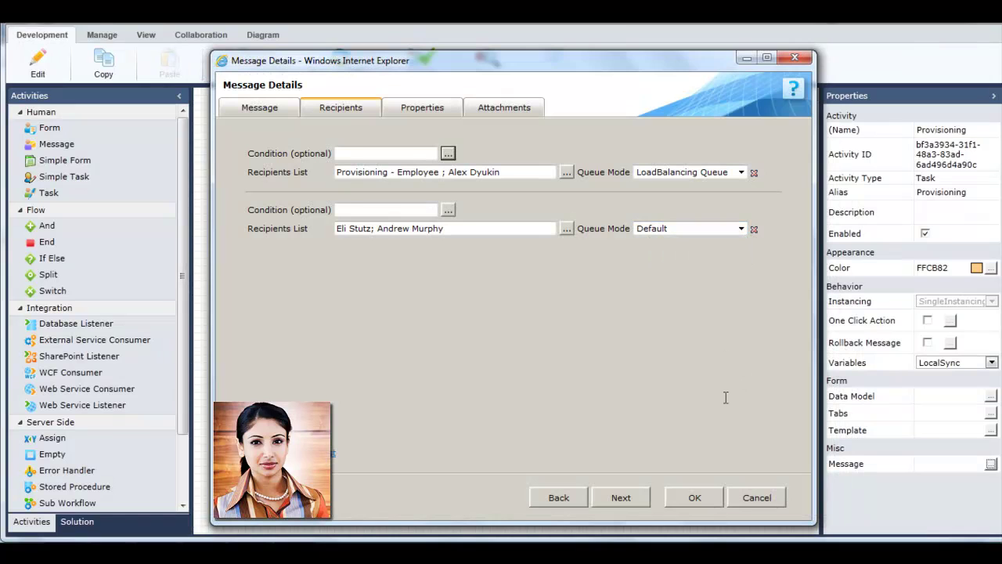
left_click(697, 497)
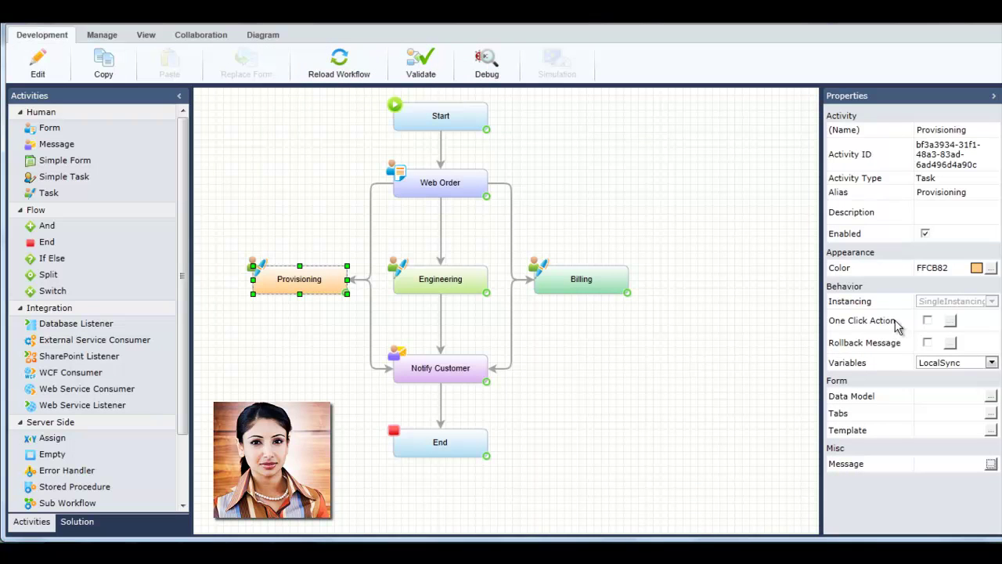
left_click(926, 322)
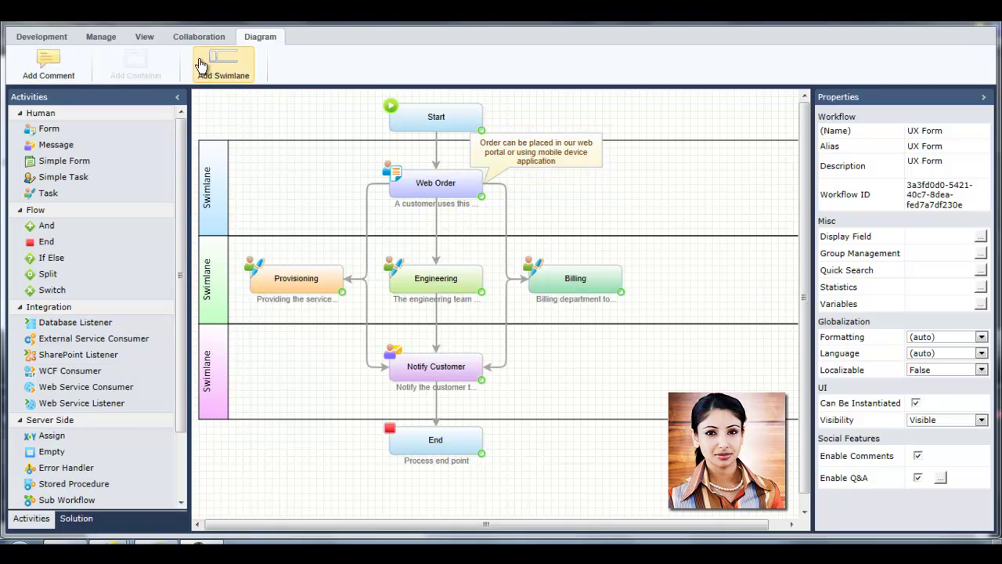
- Run Debug on the UX Form workflow
left_click(41, 36)
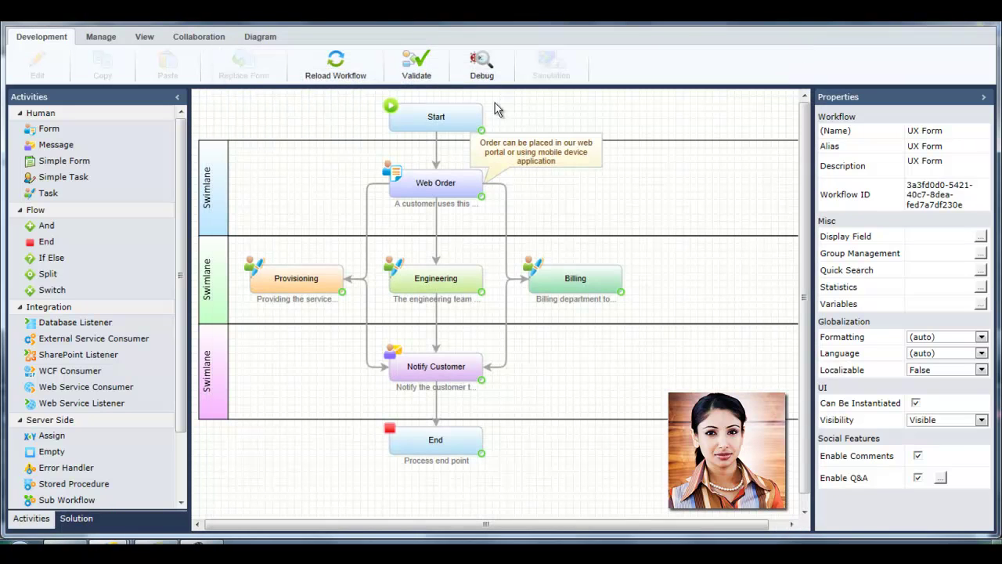
left_click(482, 62)
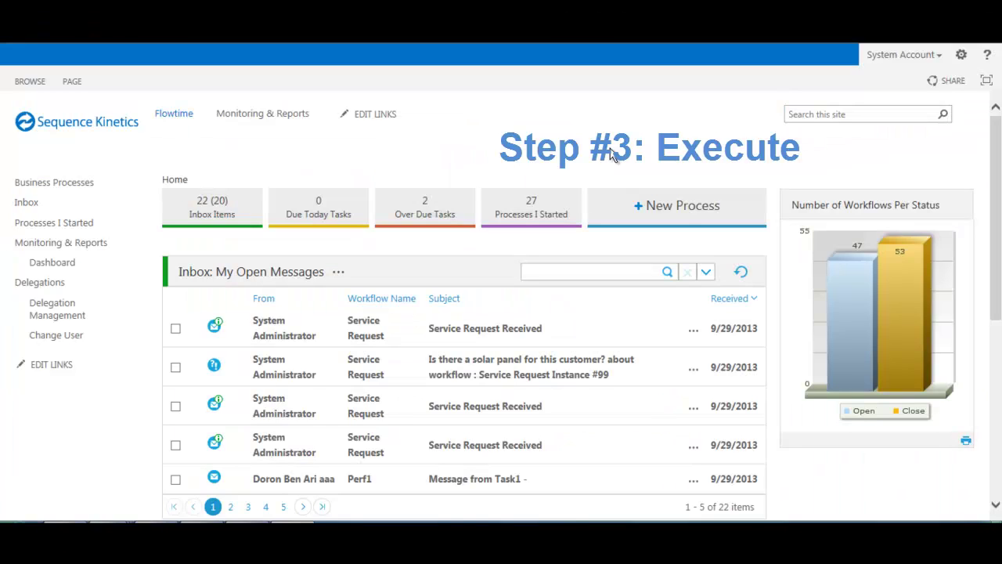
- Start a new Service Request process from the Flowtime portal and set the order form's Service Type to Panel Maintenance
left_click(681, 207)
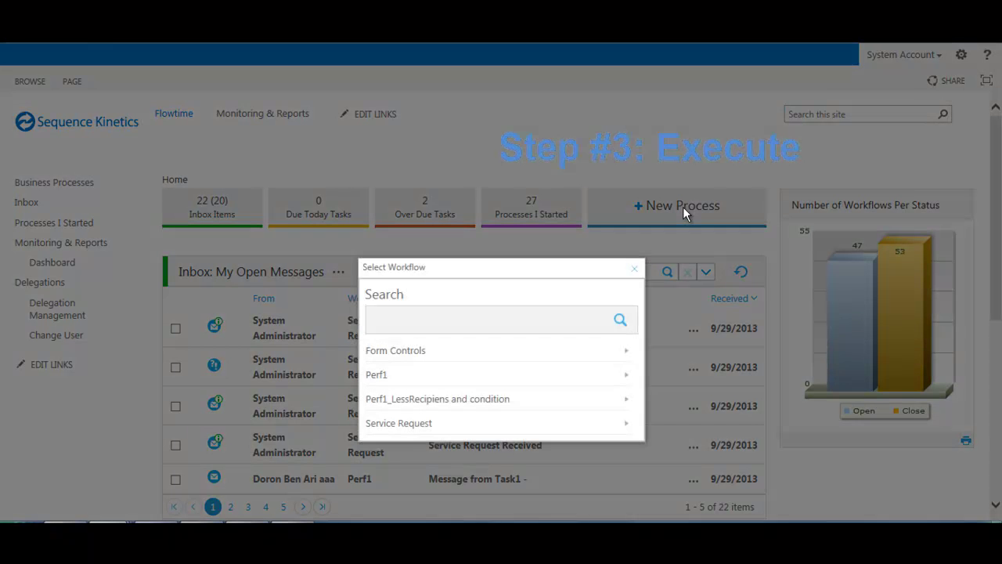
left_click(474, 425)
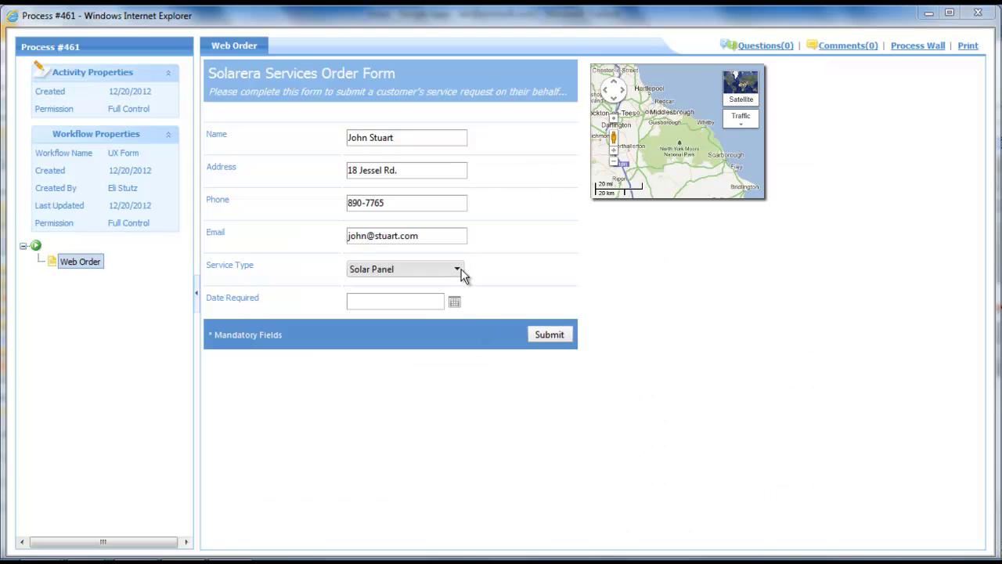
left_click(459, 268)
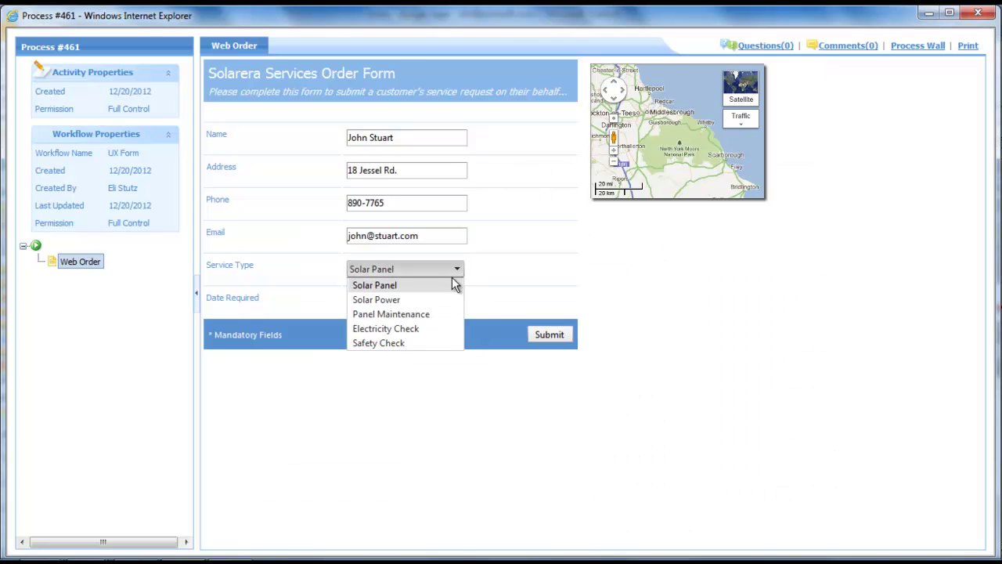
left_click(440, 314)
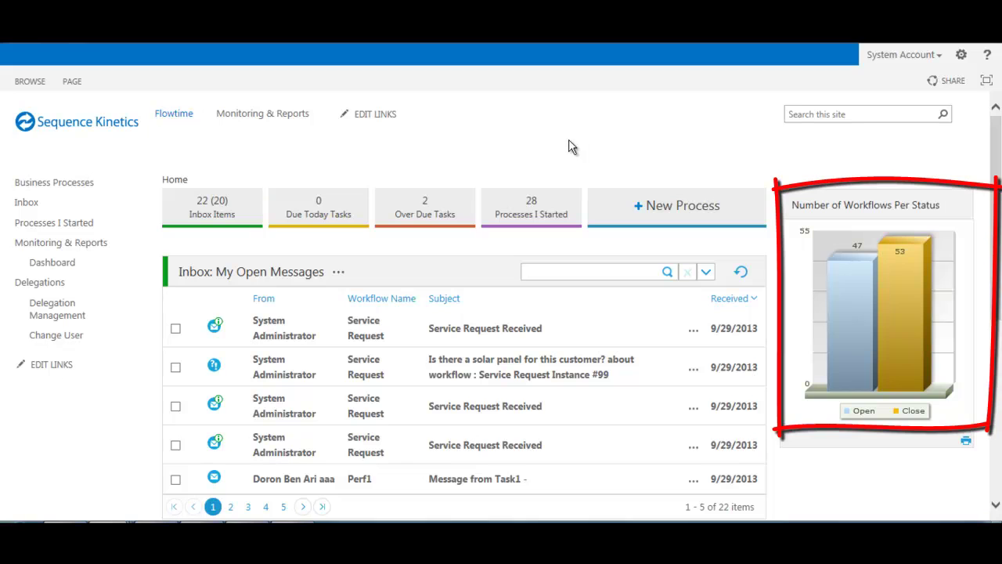
- Open the list of started processes, and examine the Inbox, Processes and Reports pages in the SEQUENCE To Go mobile app
left_click(537, 219)
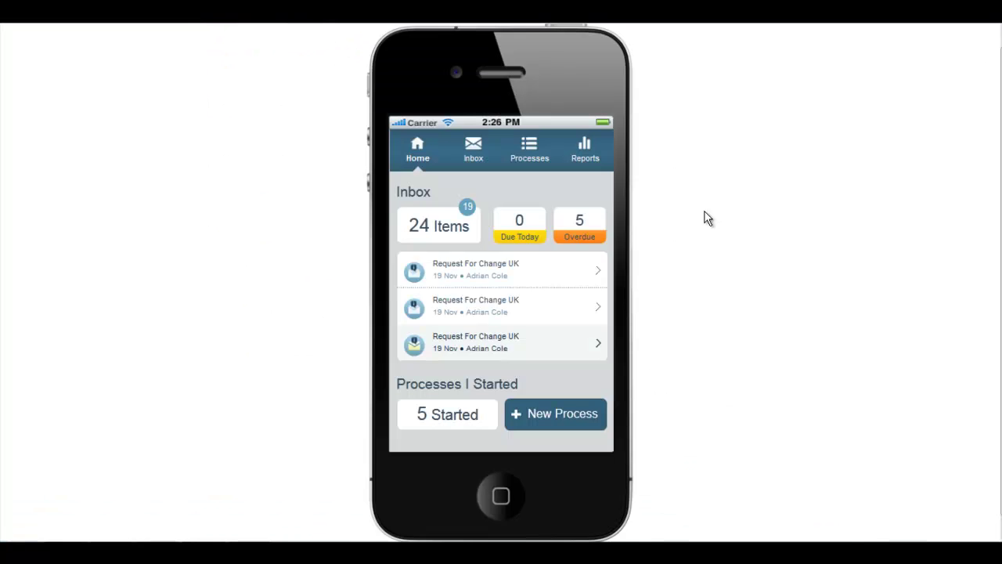
left_click(473, 148)
left_click(529, 151)
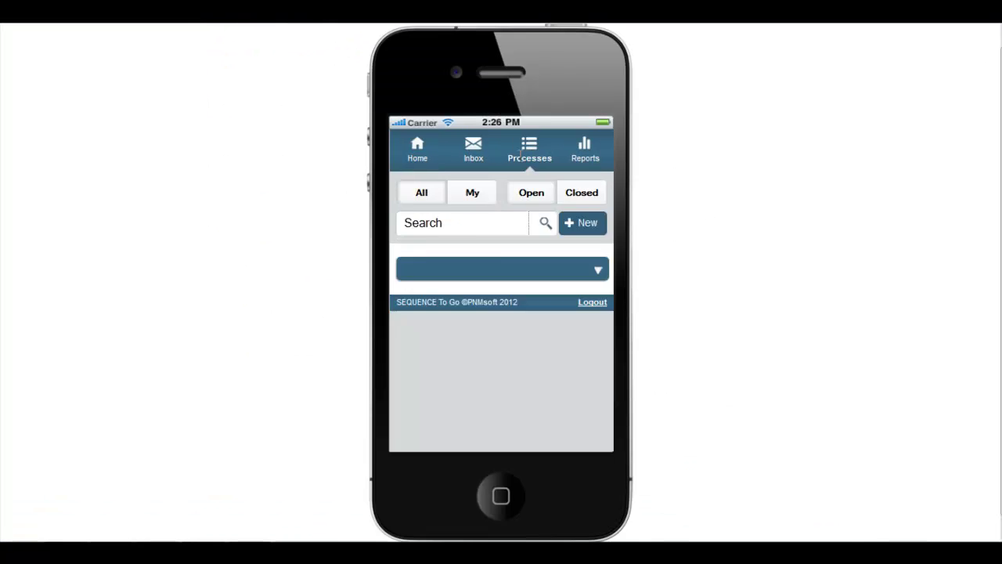
left_click(585, 151)
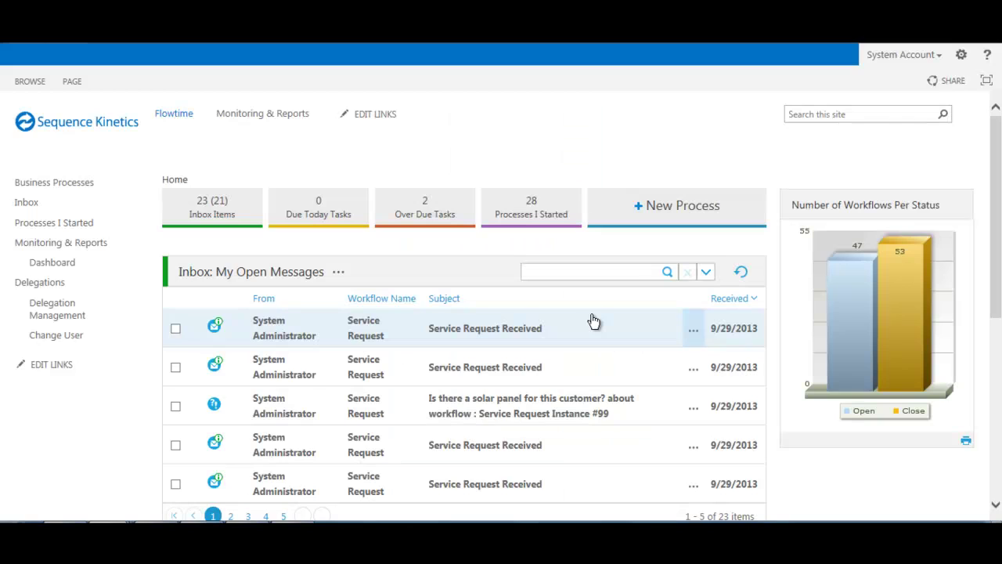